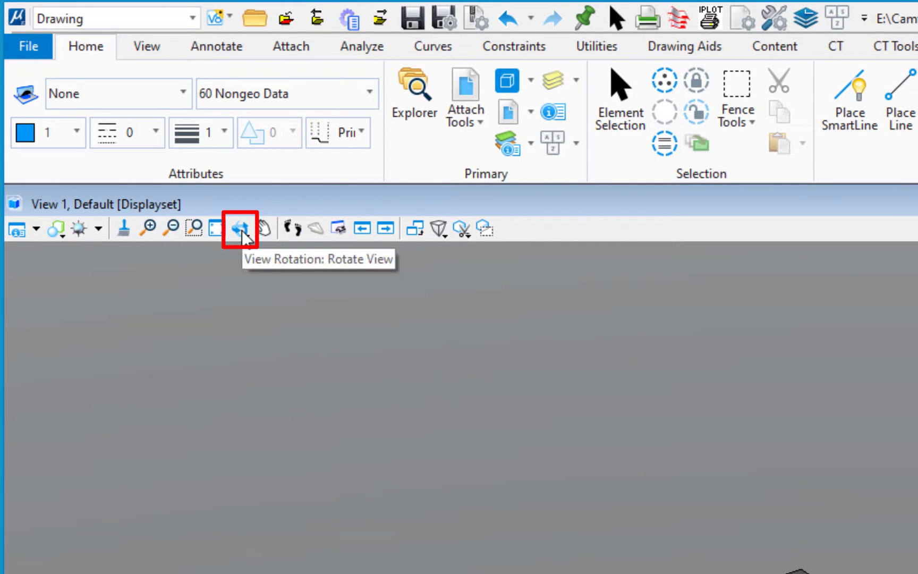
- Open the view rotation tools as a floating toolbox and place it above the two box structures
{"action": "left_click", "coordinate": [241, 229]}
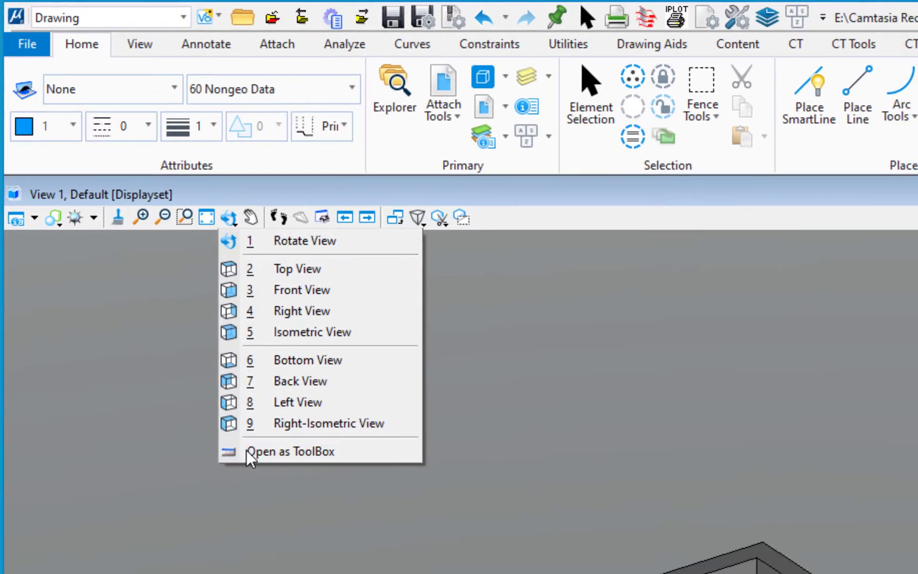
{"action": "left_click", "coordinate": [250, 453]}
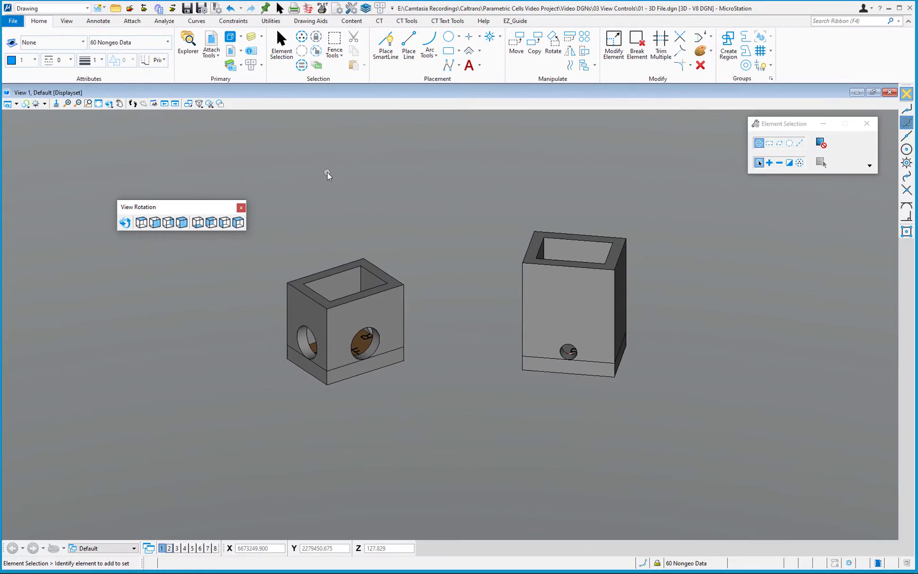
{"action": "left_click_drag", "start_coordinate": [206, 207], "coordinate": [465, 131]}
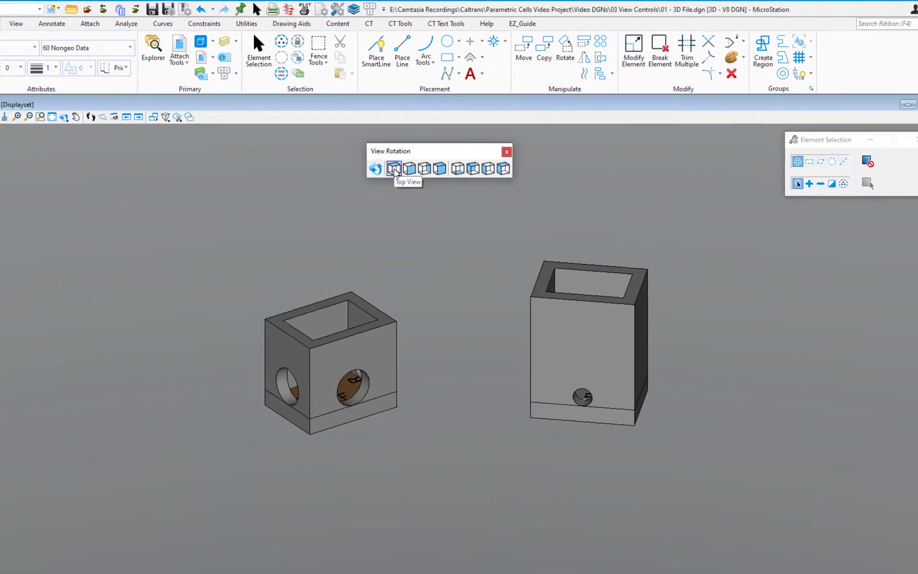
- Display the two box structures in Top View and in Front View
{"action": "left_click", "coordinate": [394, 169]}
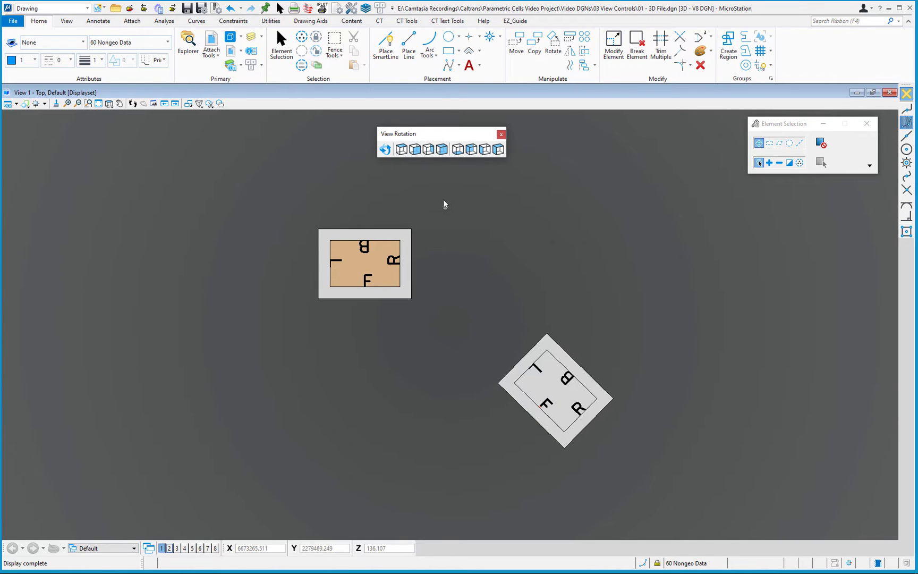
{"action": "left_click", "coordinate": [416, 150]}
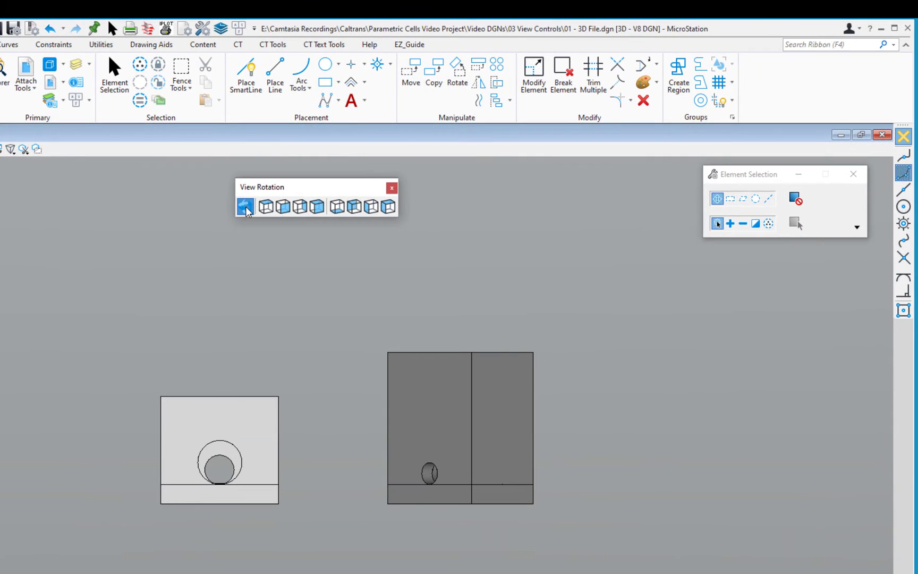
- Rotate the view with the Dynamic method to see both boxes obliquely from above, and close the View Rotation toolbox
{"action": "left_click", "coordinate": [333, 256]}
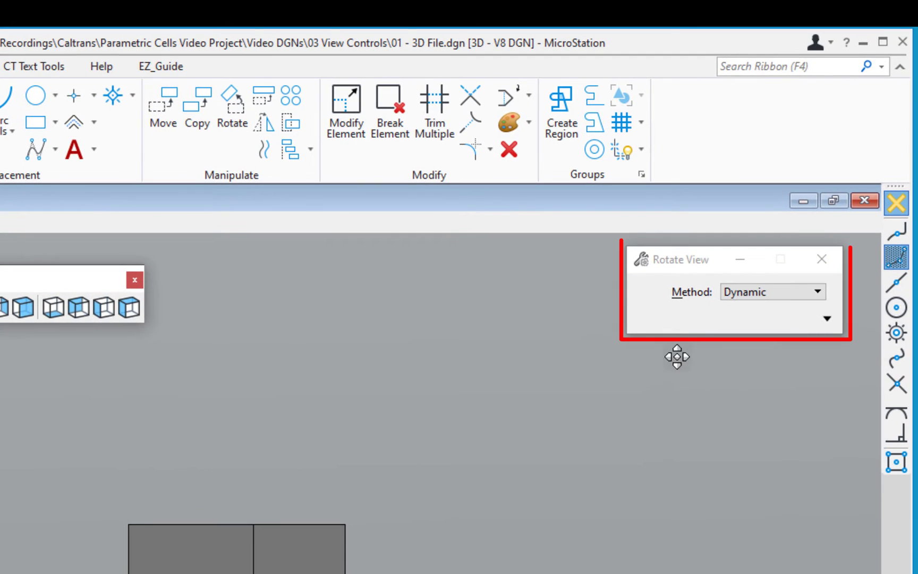
{"action": "left_click", "coordinate": [765, 297]}
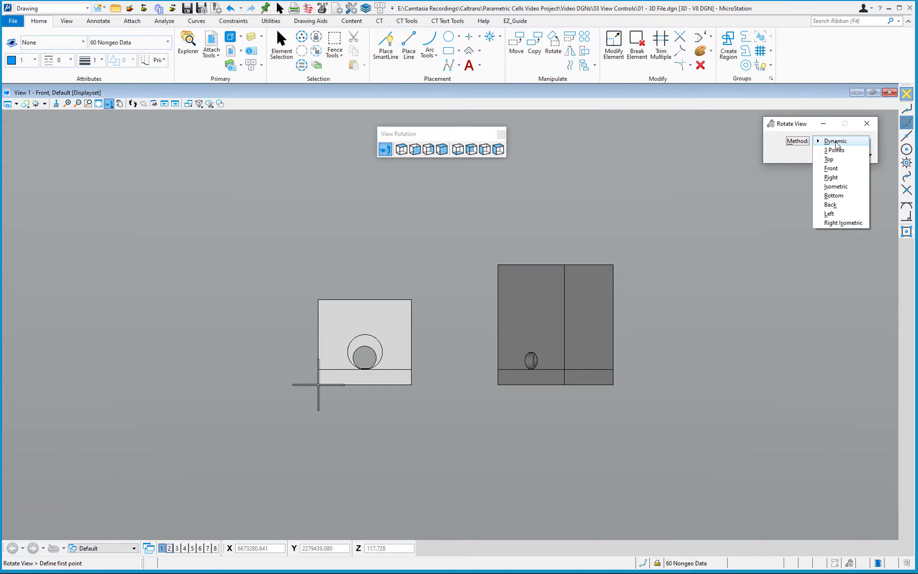
{"action": "left_click", "coordinate": [763, 292]}
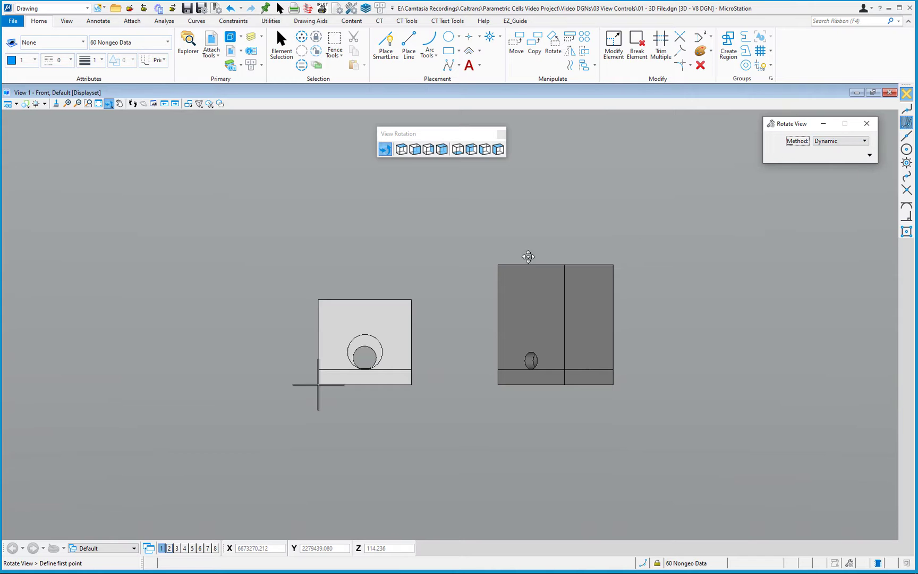
{"action": "left_click", "coordinate": [450, 299]}
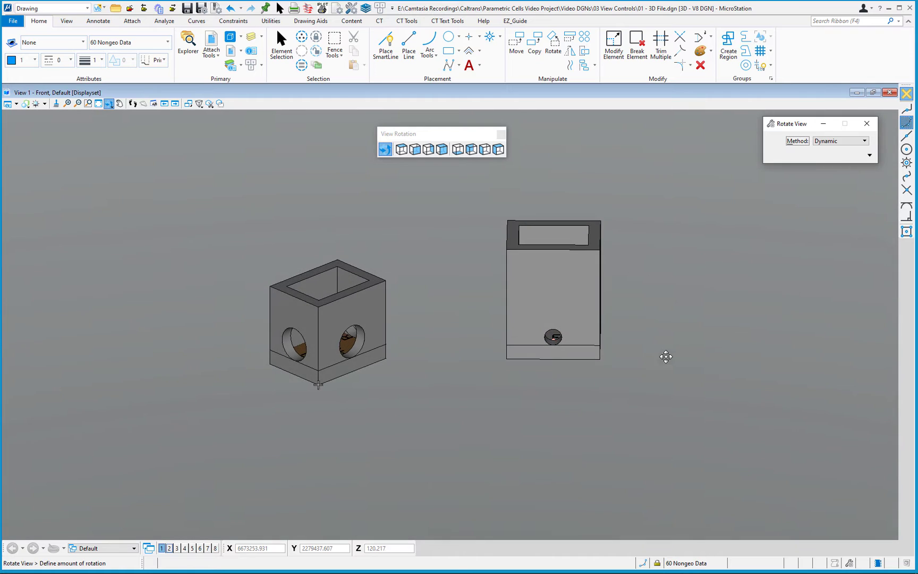
{"action": "left_click", "coordinate": [661, 382]}
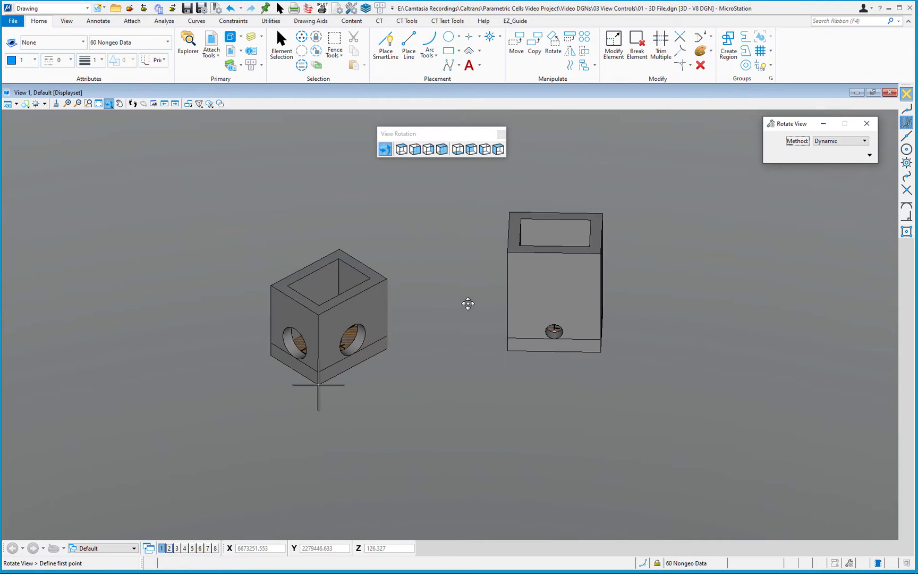
{"action": "right_click", "coordinate": [468, 304]}
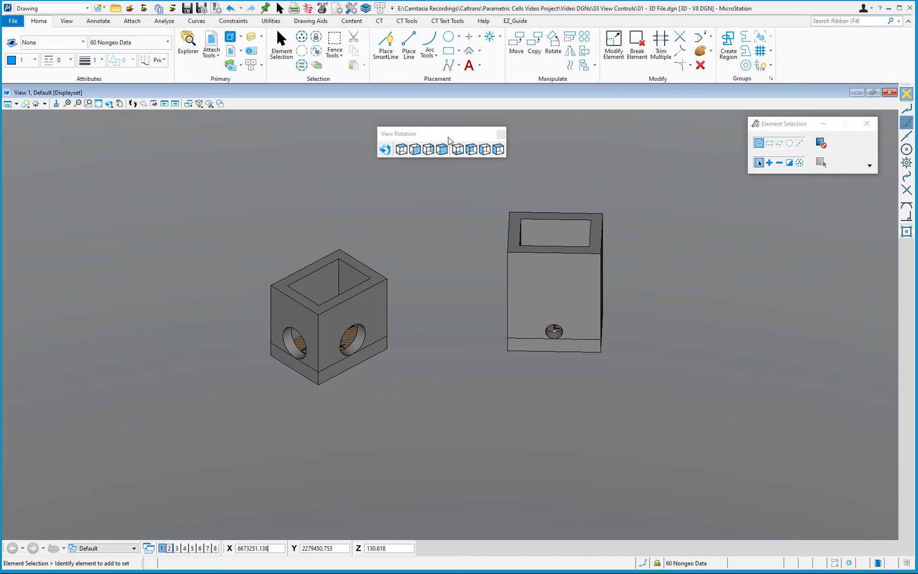
{"action": "left_click", "coordinate": [501, 134]}
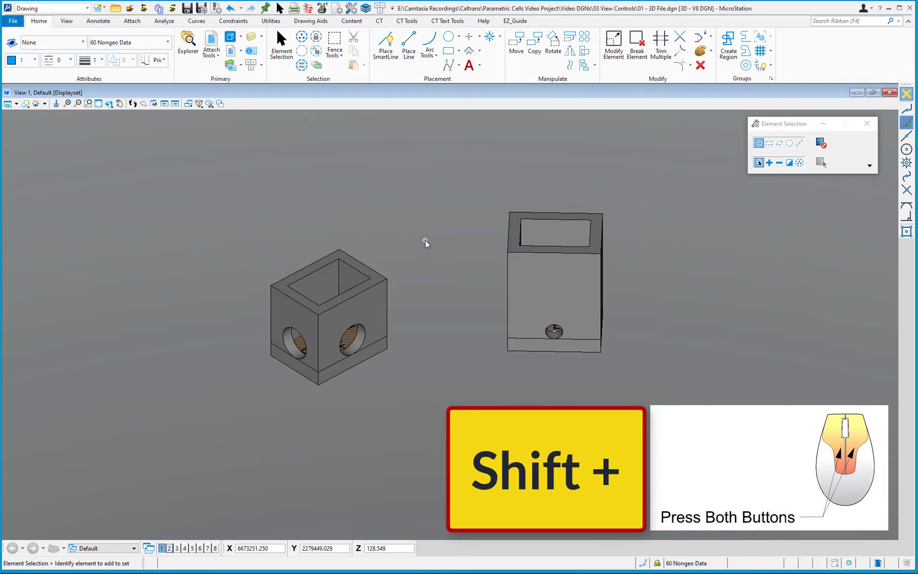
- Orbit the view freely, and orbit it around a tentative snap point on the tall box's lower front corner
{"action": "middle_click_drag", "start_coordinate": [425, 242], "coordinate": [509, 226], "text": "shift"}
{"action": "right_click", "coordinate": [508, 225]}
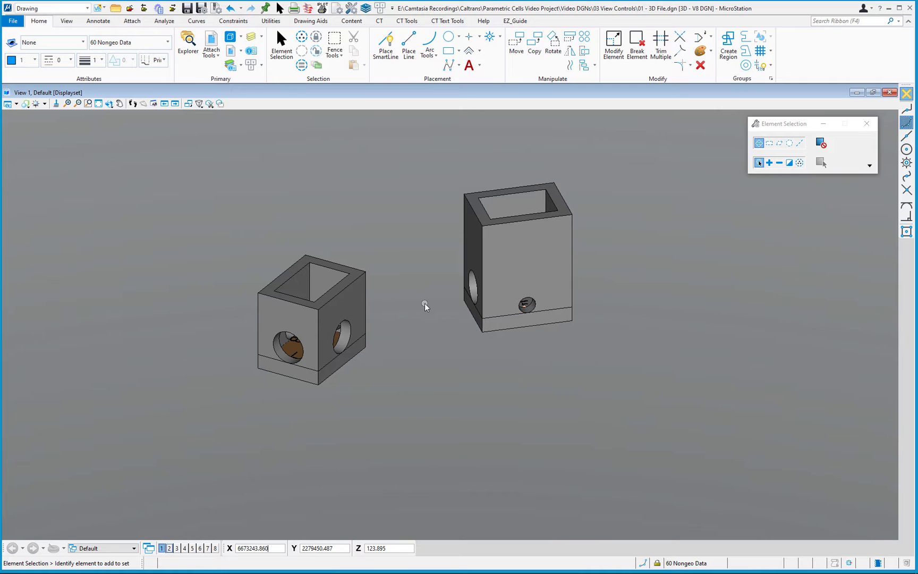
{"action": "middle_click", "coordinate": [483, 333]}
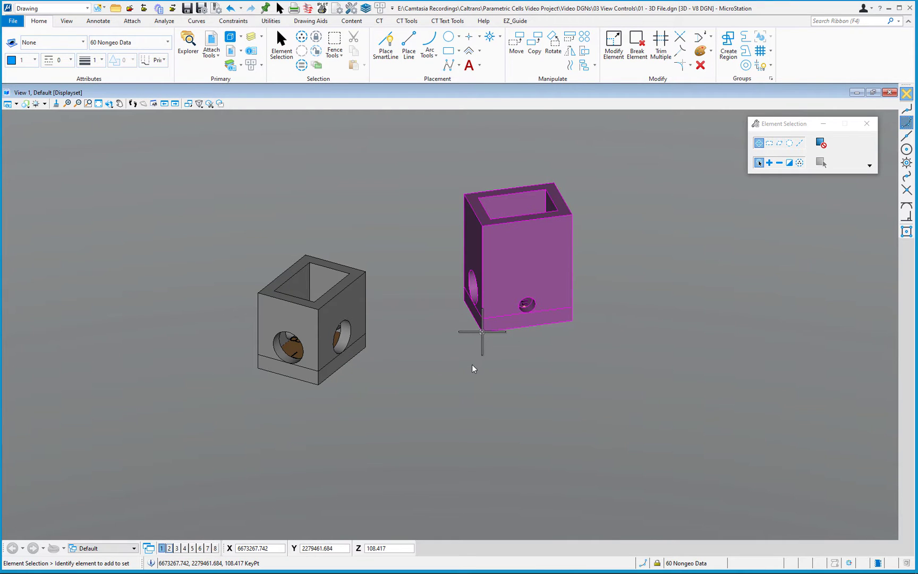
{"action": "mouse_move", "coordinate": [472, 363]}
{"action": "middle_mouse_down", "text": "shift"}
{"action": "mouse_move", "coordinate": [399, 395]}
{"action": "mouse_move", "coordinate": [352, 376]}
{"action": "mouse_move", "coordinate": [504, 377]}
{"action": "mouse_move", "coordinate": [562, 404]}
{"action": "mouse_move", "coordinate": [445, 404]}
{"action": "mouse_move", "coordinate": [389, 390]}
{"action": "mouse_move", "coordinate": [557, 404]}
{"action": "mouse_move", "coordinate": [609, 396]}
{"action": "mouse_move", "coordinate": [481, 369]}
{"action": "middle_mouse_up", "text": "shift"}
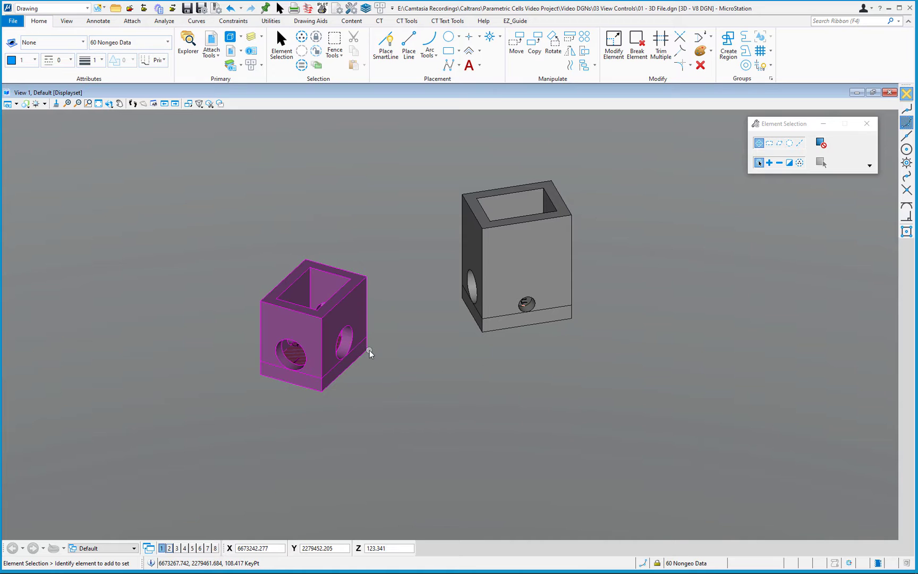
- Orbit the view around the short box's lower right corner to see the front faces of both boxes
{"action": "middle_click_drag", "start_coordinate": [398, 356], "coordinate": [228, 359], "text": "shift"}
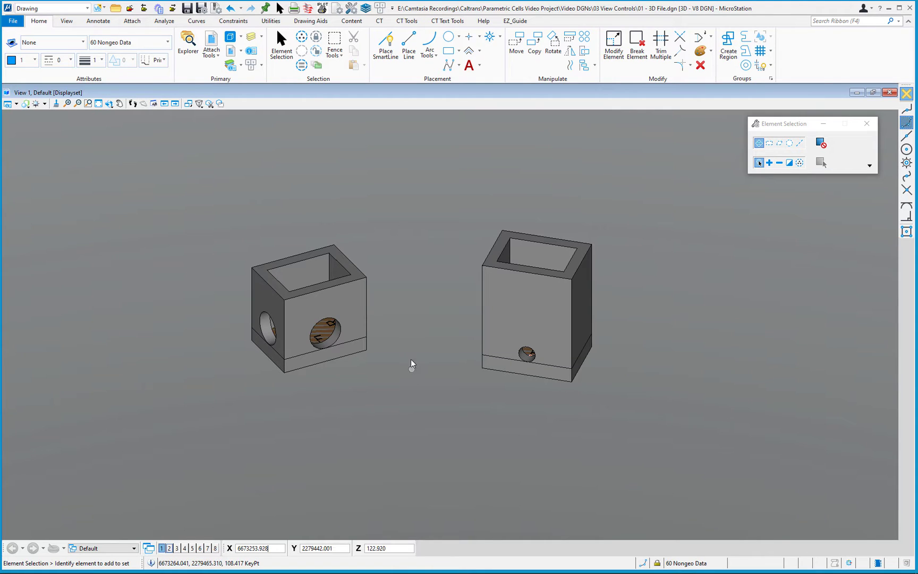
{"action": "middle_click_drag", "start_coordinate": [418, 327], "coordinate": [391, 276], "text": "shift"}
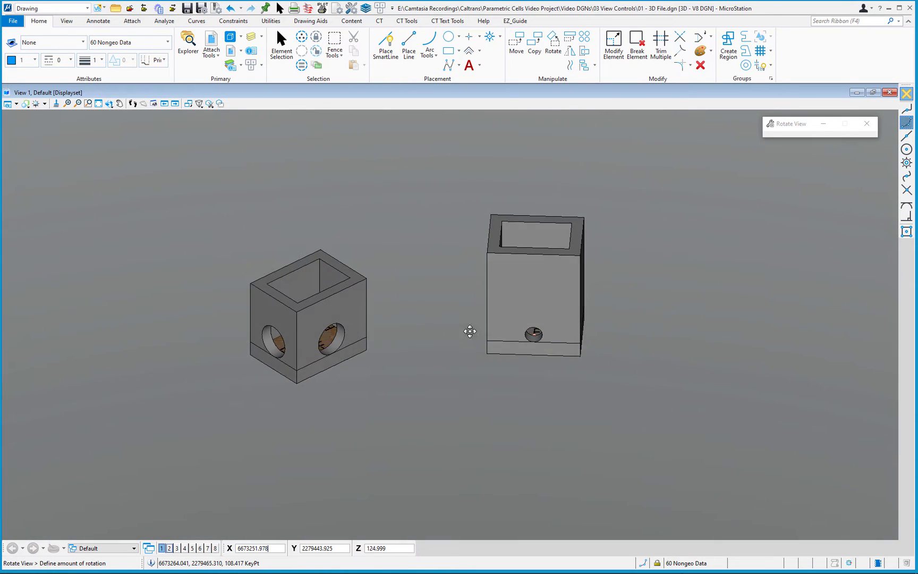
{"action": "left_click", "coordinate": [455, 313]}
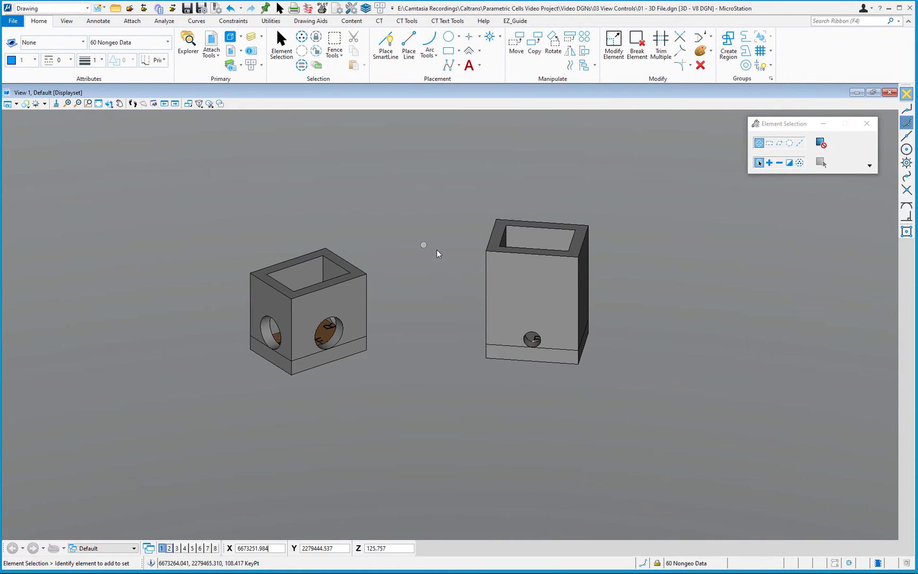
- Switch the view to Top and return to the previous rotated view
{"action": "right_click", "coordinate": [419, 215], "text": "shift"}
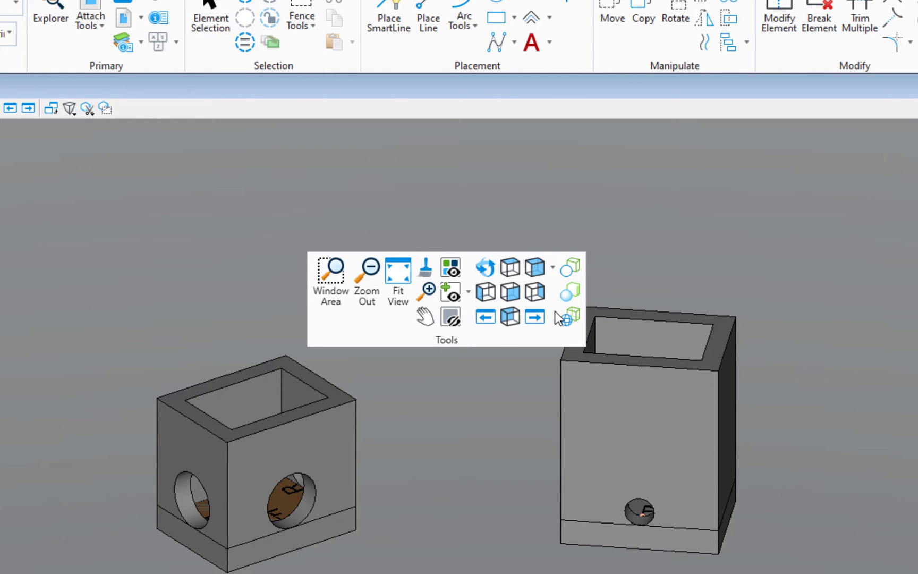
{"action": "left_click", "coordinate": [512, 266]}
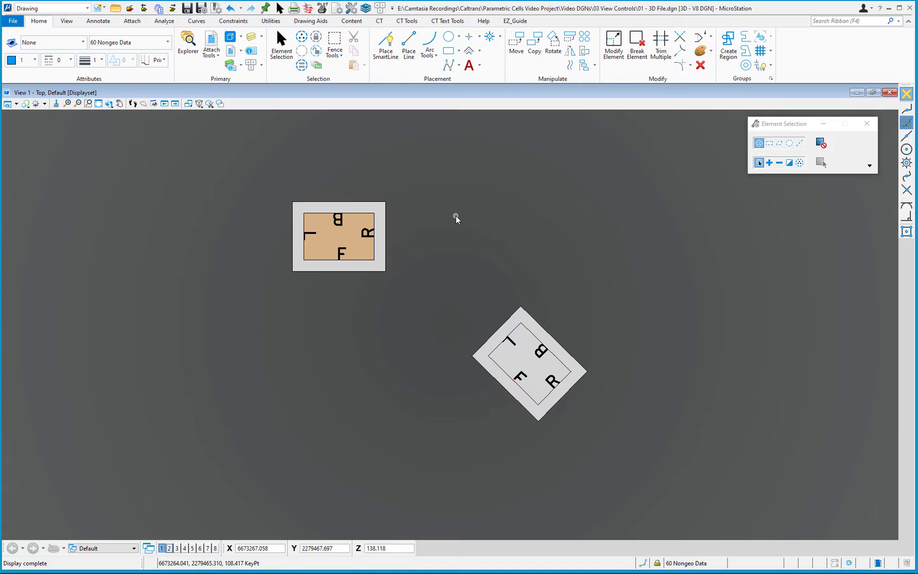
{"action": "right_click", "coordinate": [457, 215]}
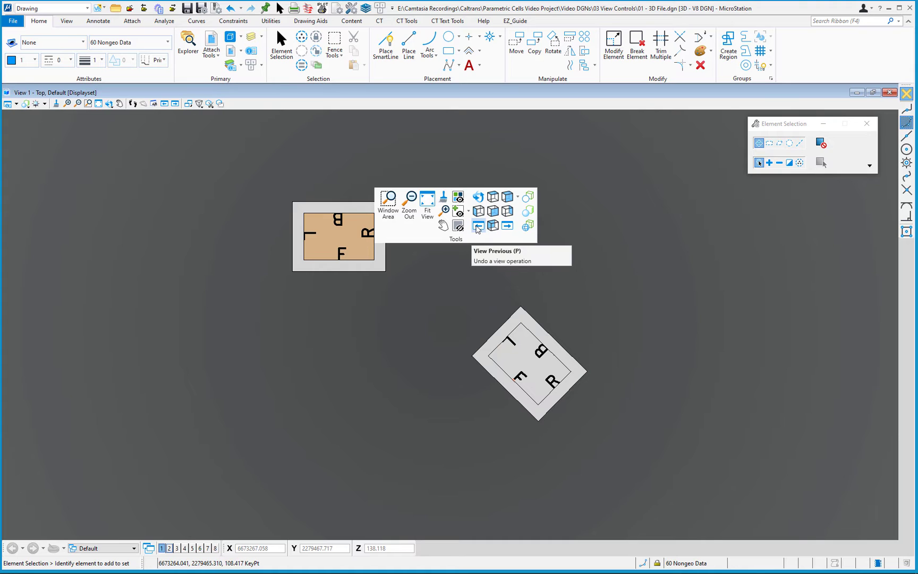
{"action": "left_click", "coordinate": [477, 227]}
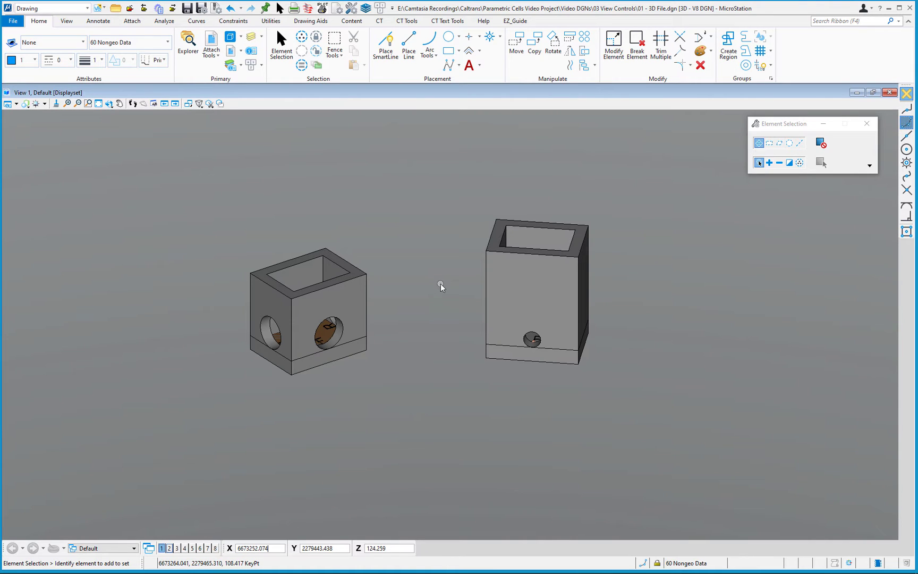
- Set the view's display style to Wireframe and back to Illustration:Modeling
{"action": "right_click", "coordinate": [414, 293], "text": "shift"}
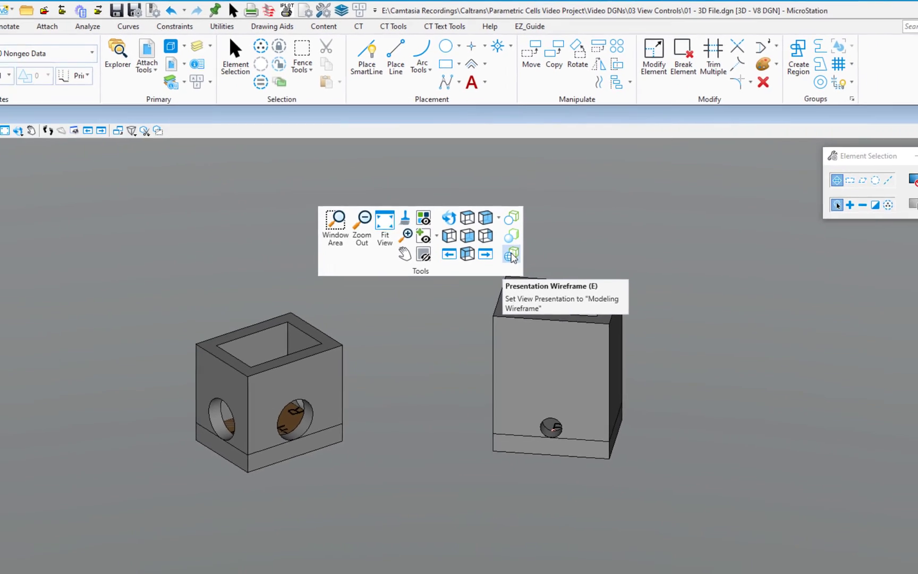
{"action": "left_click", "coordinate": [523, 316]}
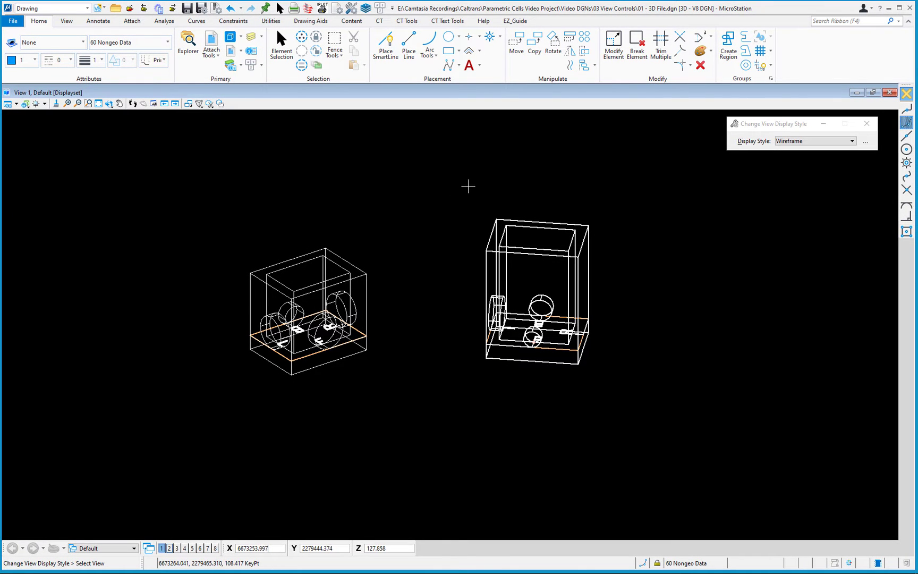
{"action": "right_click", "coordinate": [470, 184], "text": "shift"}
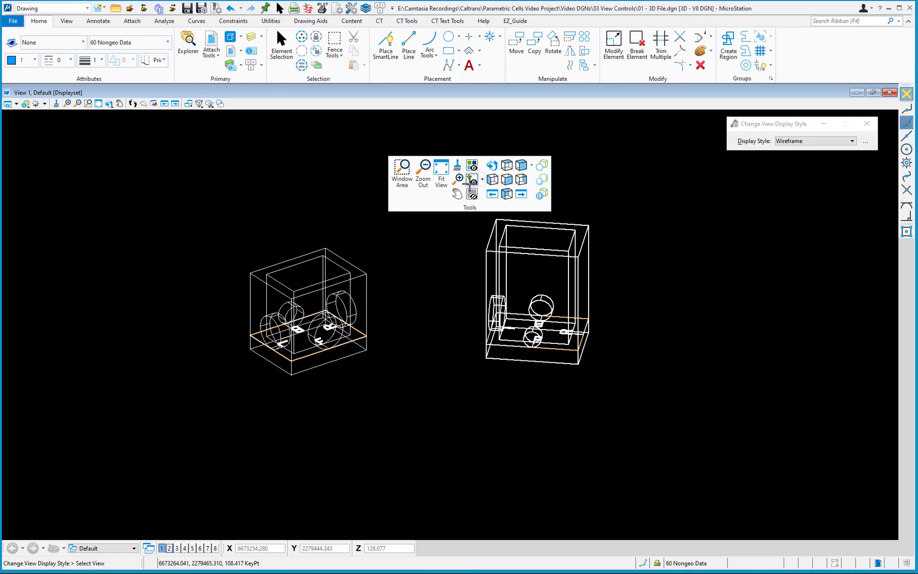
{"action": "left_click", "coordinate": [542, 167]}
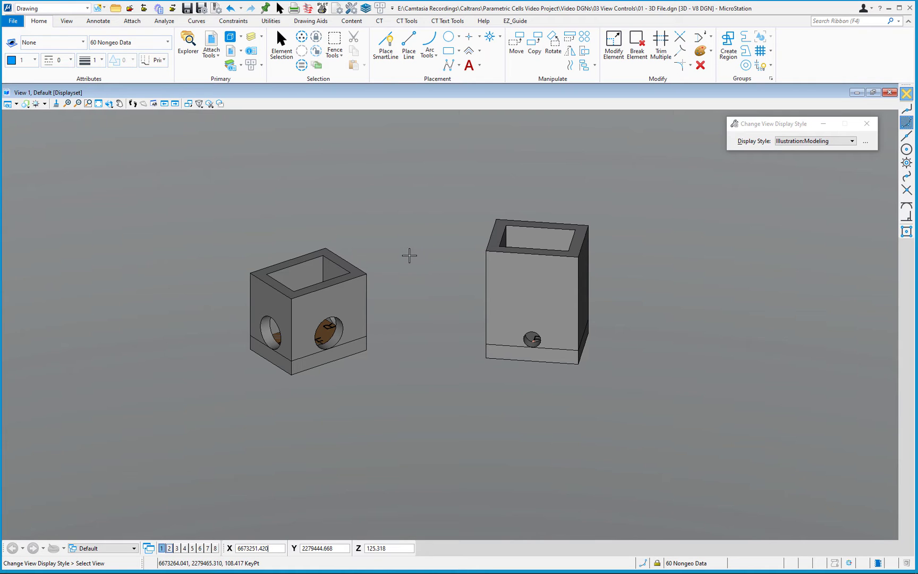
- Pan the view so both boxes move left, and zoom in and out around the short box
{"action": "middle_click_drag", "start_coordinate": [408, 255], "coordinate": [310, 253]}
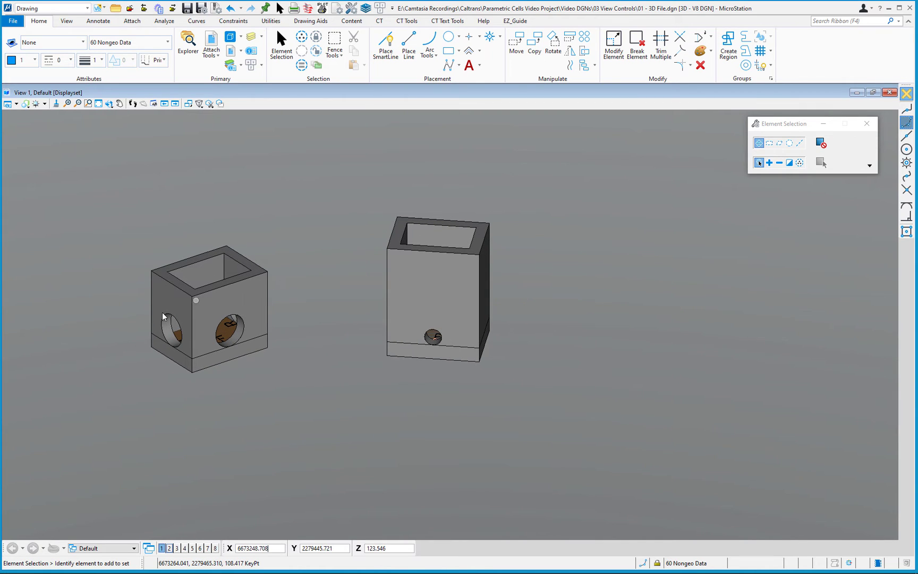
{"action": "scroll", "coordinate": [155, 318], "scroll_direction": "up", "scroll_amount": 5}
{"action": "scroll", "coordinate": [155, 319], "scroll_direction": "down", "scroll_amount": 5}
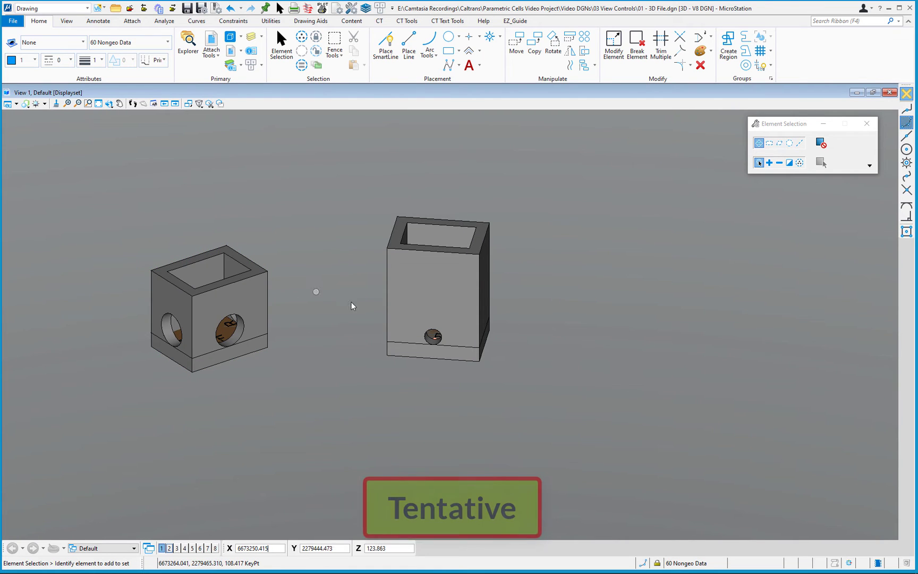
- Set a tentative point on the short box's upper left corner, zoom in and out around it, and release the tentative point
{"action": "middle_click", "coordinate": [152, 272]}
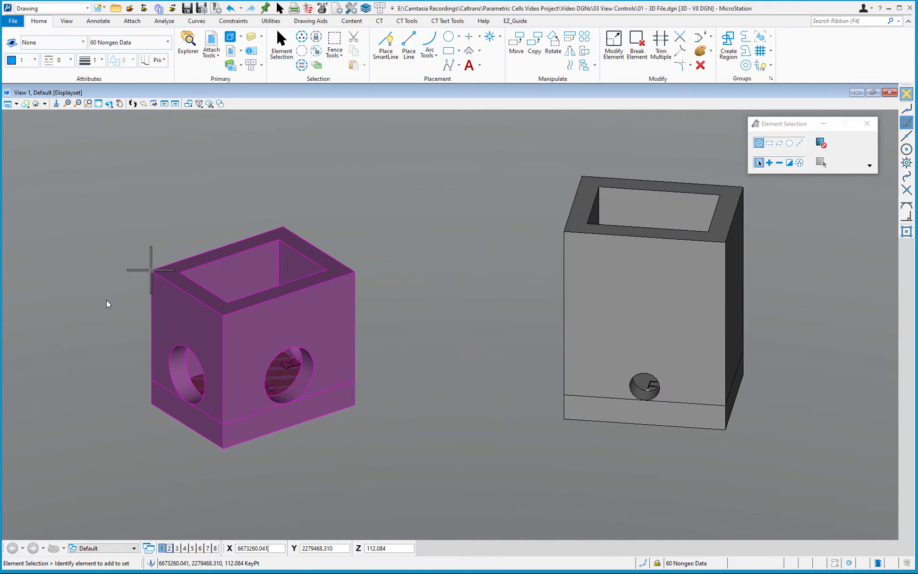
{"action": "scroll", "coordinate": [106, 304], "scroll_direction": "up", "scroll_amount": 3}
{"action": "scroll", "coordinate": [107, 304], "scroll_direction": "down", "scroll_amount": 3}
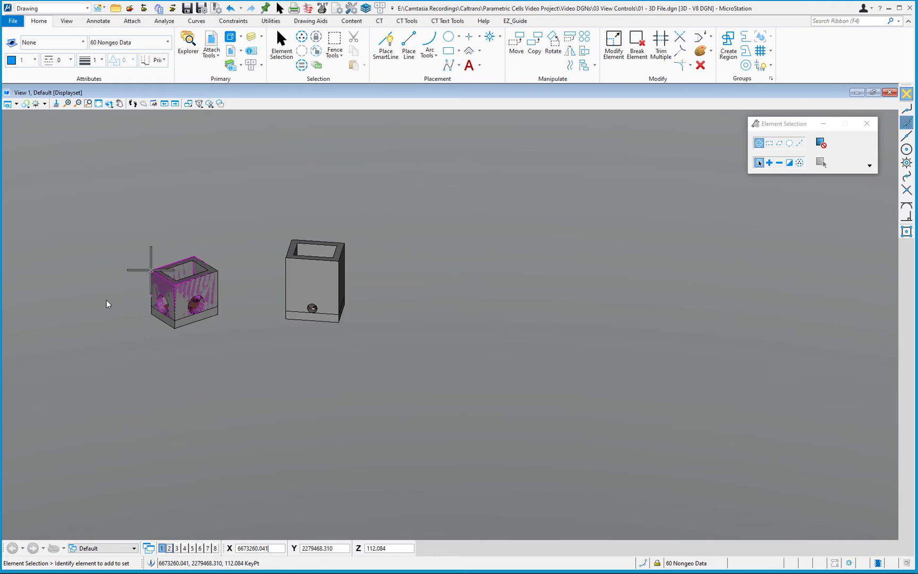
{"action": "scroll", "coordinate": [107, 303], "scroll_direction": "up", "scroll_amount": 2}
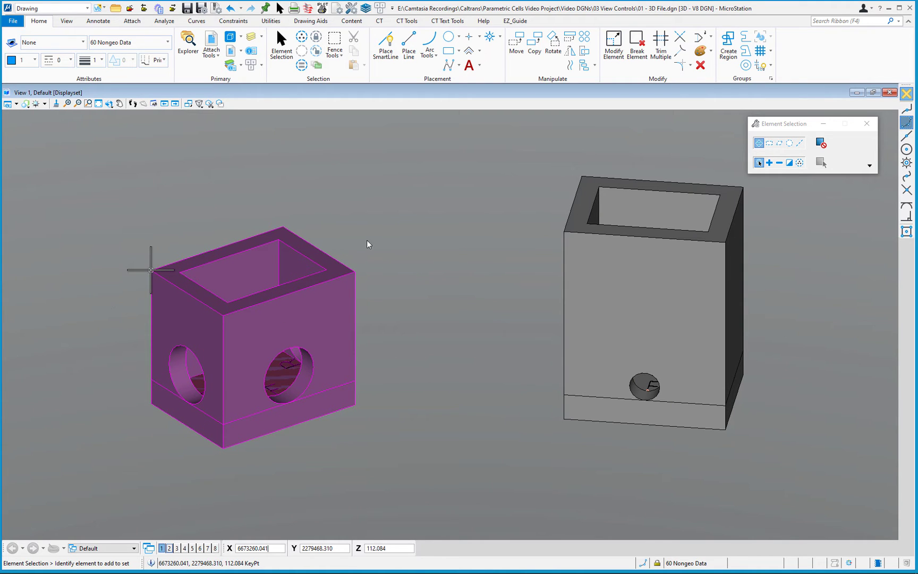
{"action": "left_click", "coordinate": [396, 243]}
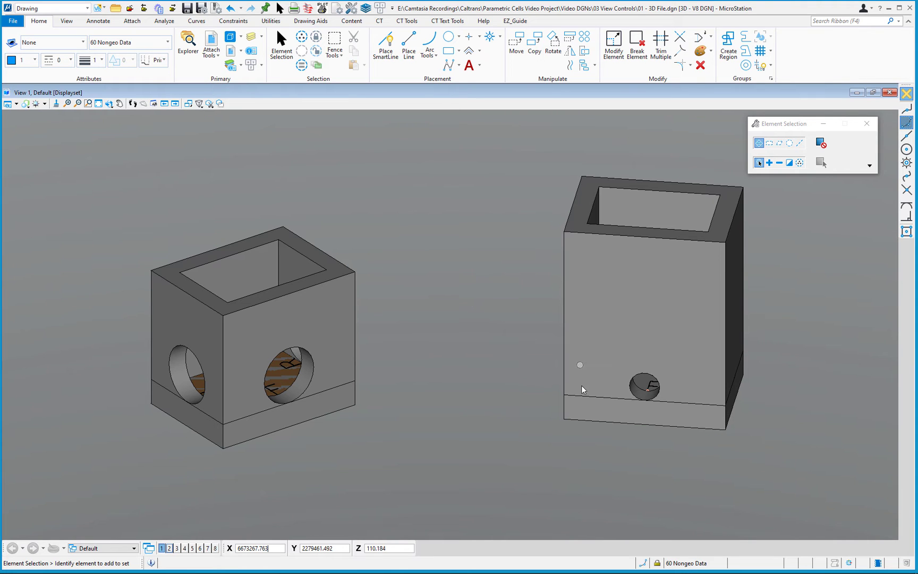
- Place the AccuDraw compass origin at the tall box's lower left front corner and align it to the front face with Rotate Element
{"action": "middle_click", "coordinate": [563, 414], "text": "ctrl"}
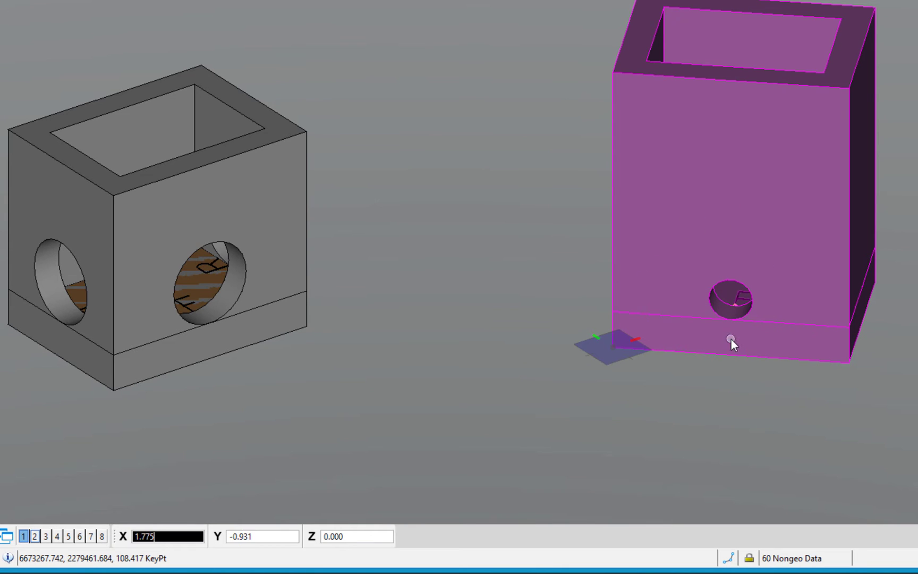
{"action": "key", "text": "r"}
{"action": "key", "text": "e"}
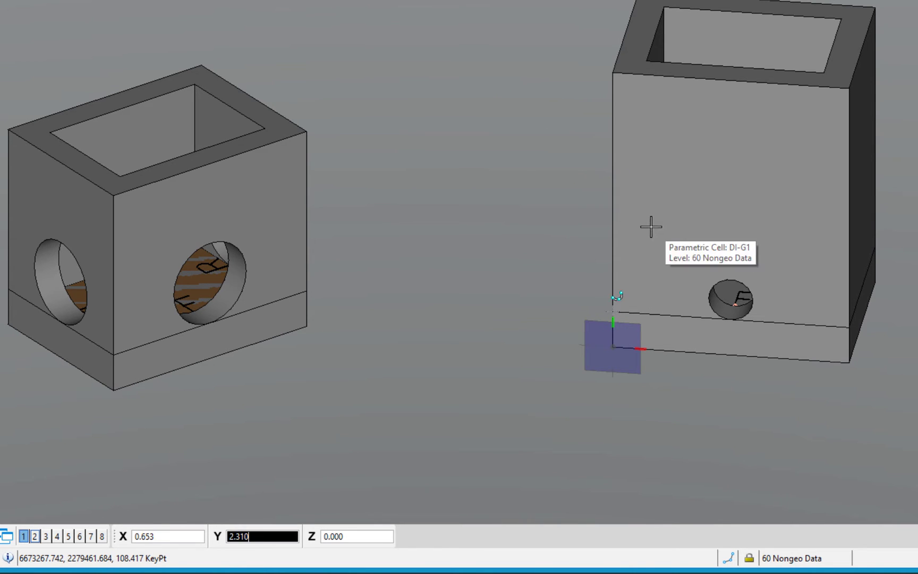
{"action": "left_click", "coordinate": [651, 227]}
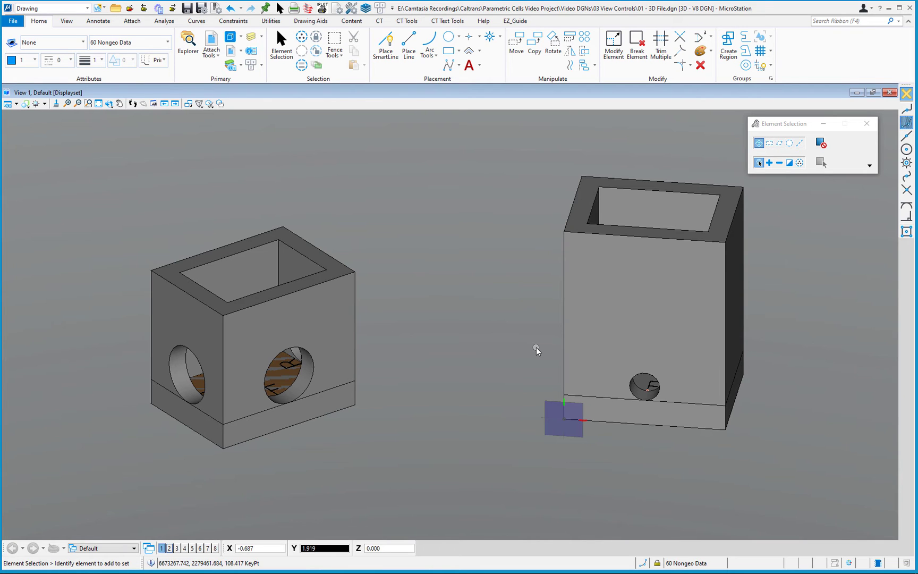
- Rotate View 1 to match the AccuDraw compass on the tall box's front face, and set it to the Top view
{"action": "key", "text": "r"}
{"action": "key", "text": "v"}
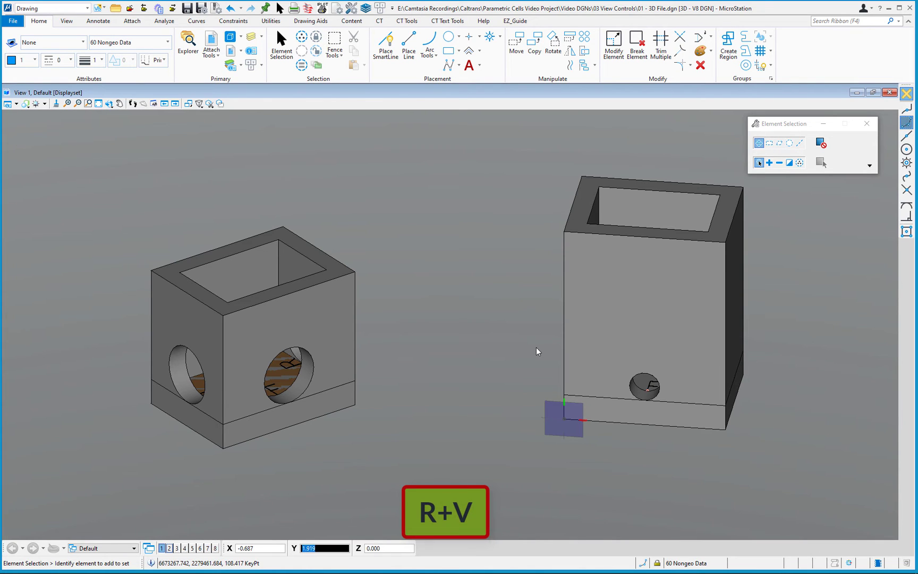
{"action": "key", "text": "5"}
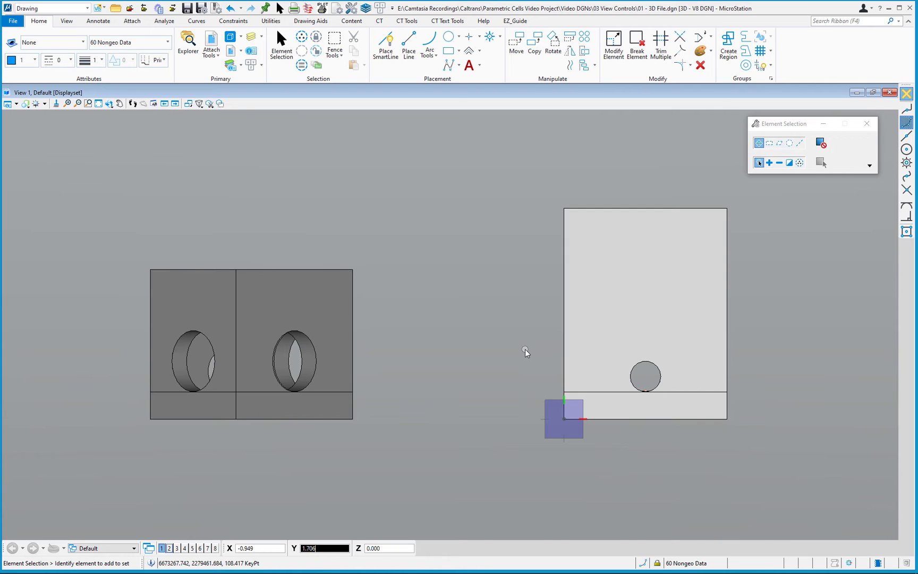
{"action": "right_click", "coordinate": [467, 268]}
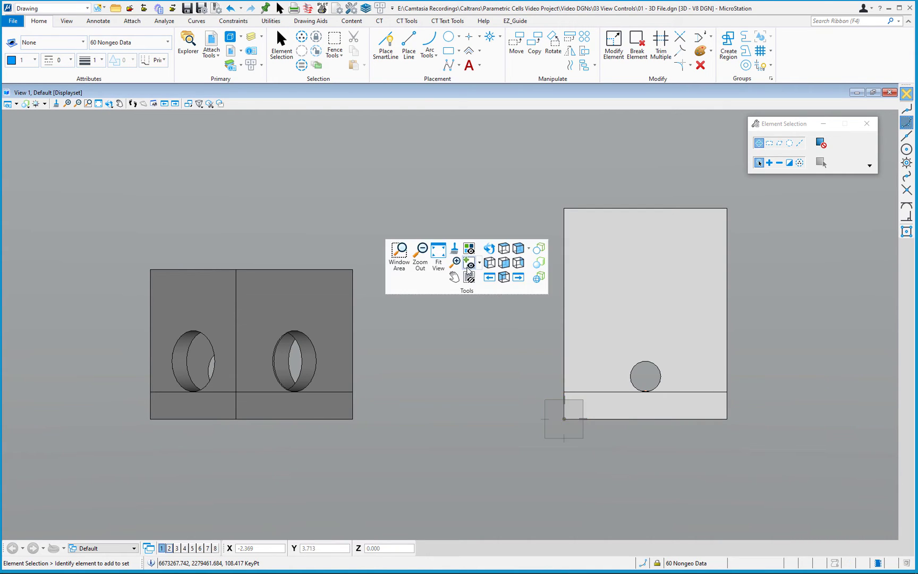
{"action": "left_click", "coordinate": [504, 251]}
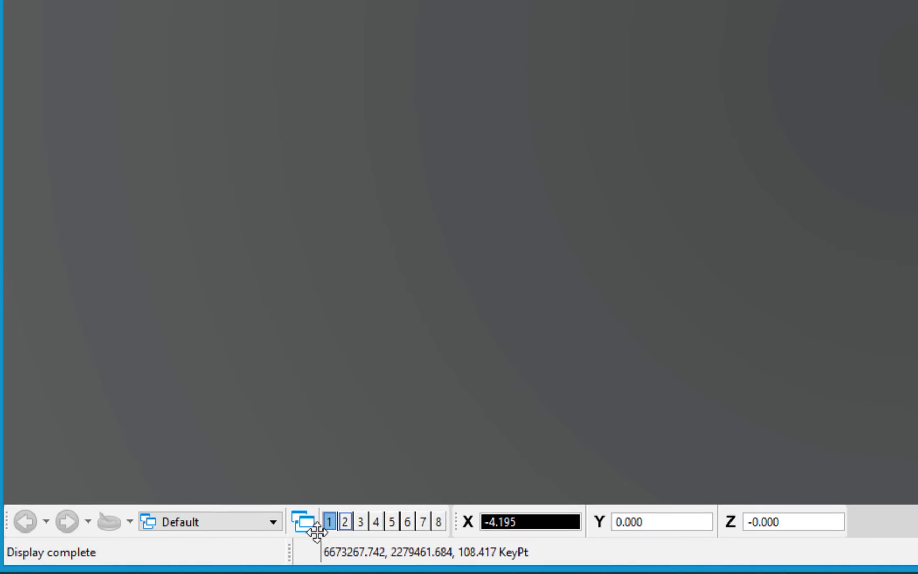
- Open View 2, arrange the two view windows side by side, and pan View 1 to bring both boxes into view
{"action": "left_click", "coordinate": [345, 521]}
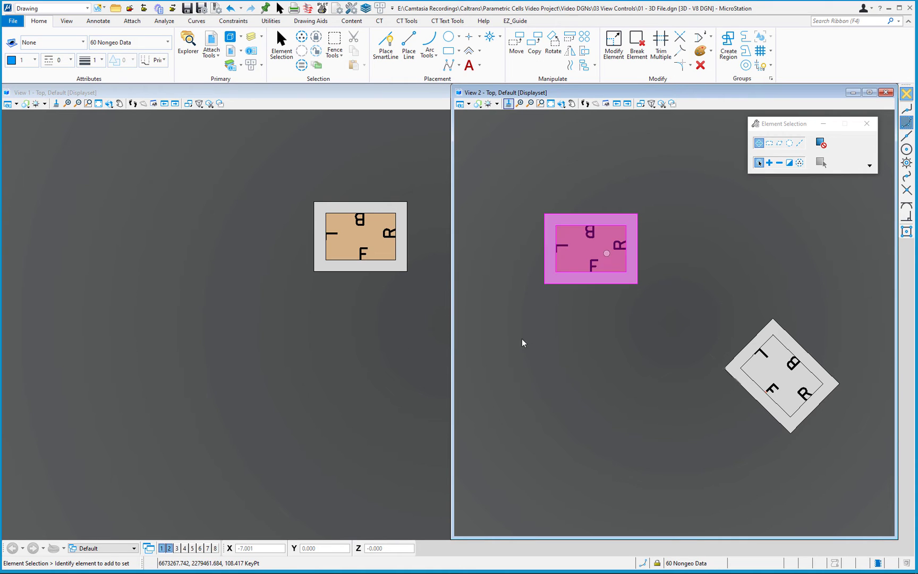
{"action": "left_click", "coordinate": [67, 21]}
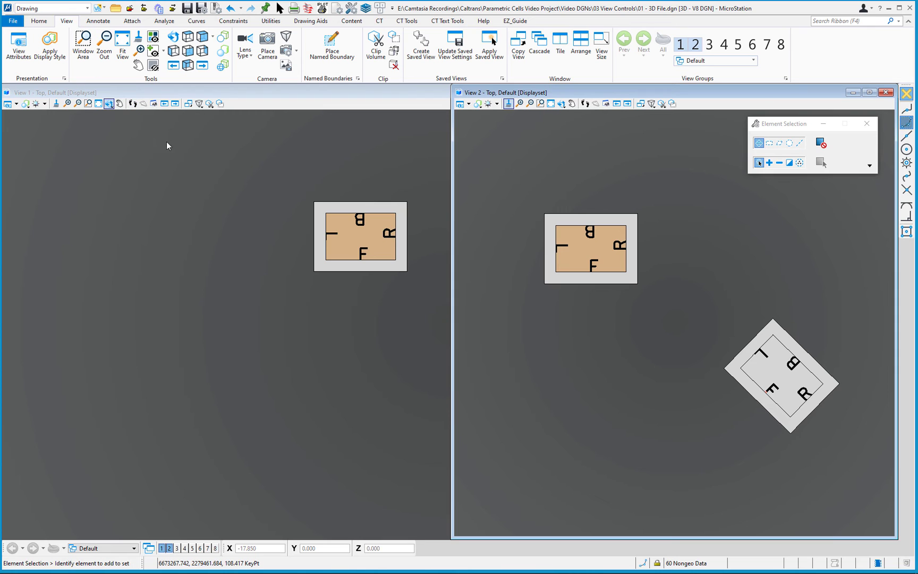
{"action": "left_click", "coordinate": [571, 53]}
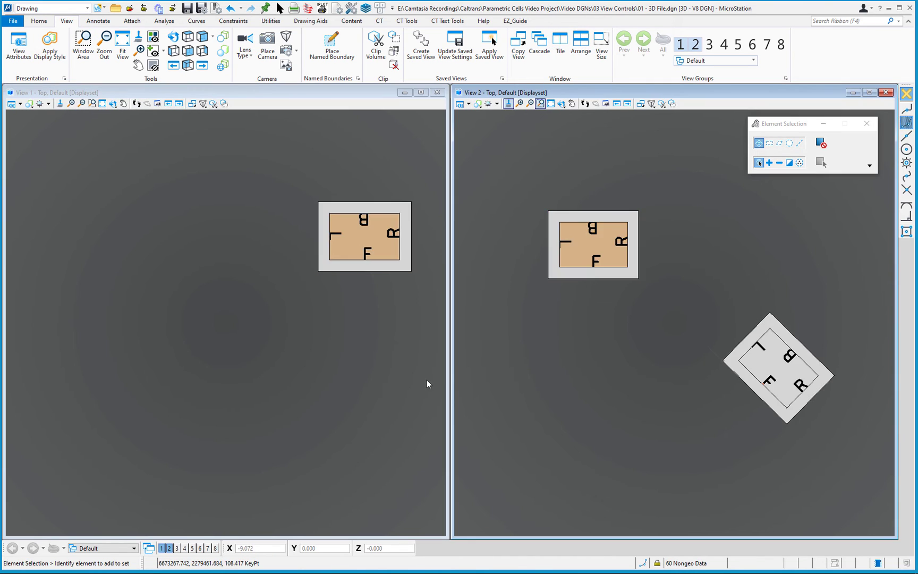
{"action": "middle_click_drag", "start_coordinate": [395, 323], "coordinate": [197, 328]}
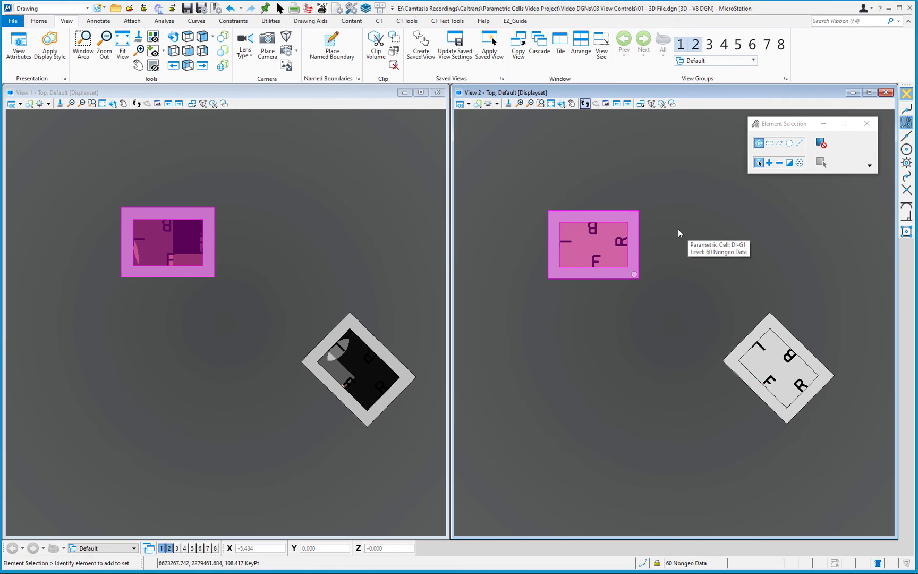
- Set View 2 to the Front view, and bring up the pop-up view tools in it again
{"action": "right_click", "coordinate": [678, 229]}
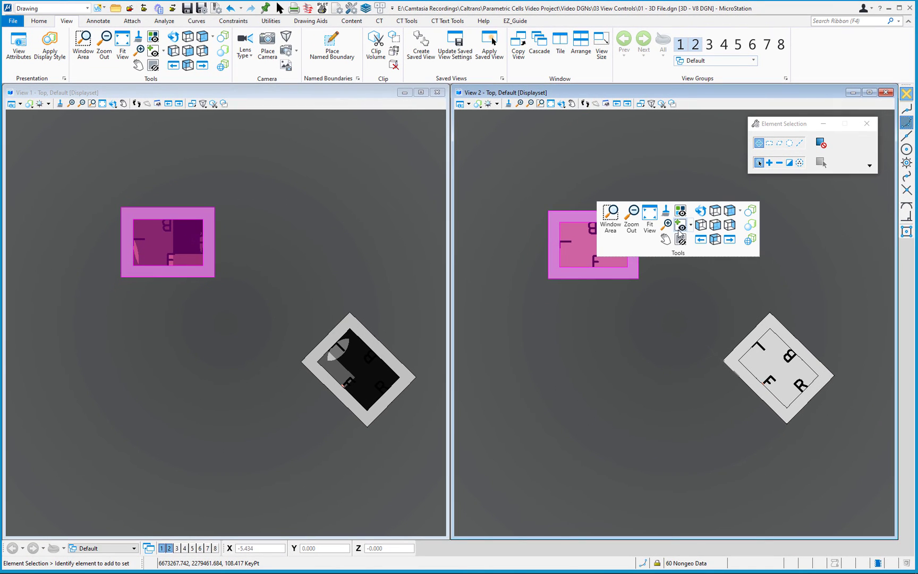
{"action": "left_click", "coordinate": [716, 226]}
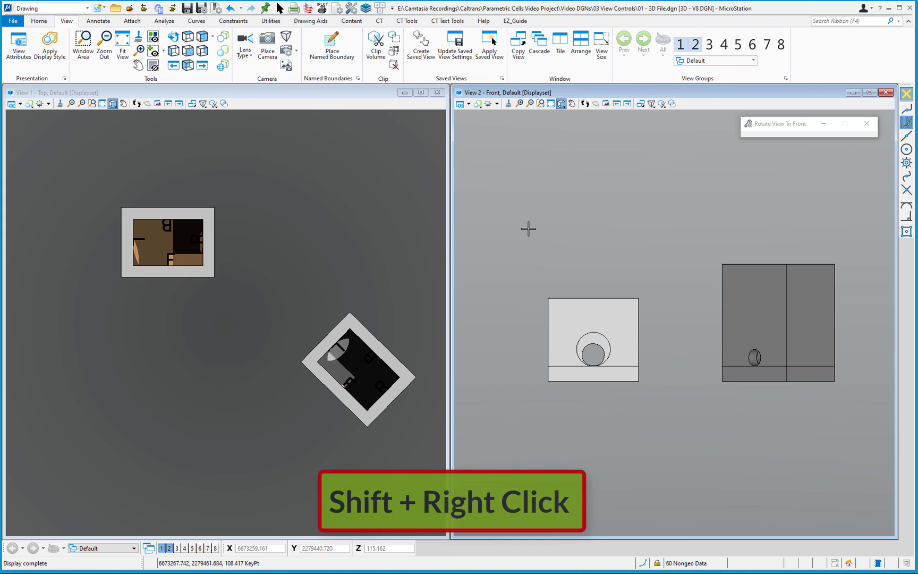
{"action": "right_click", "coordinate": [528, 229], "text": "shift"}
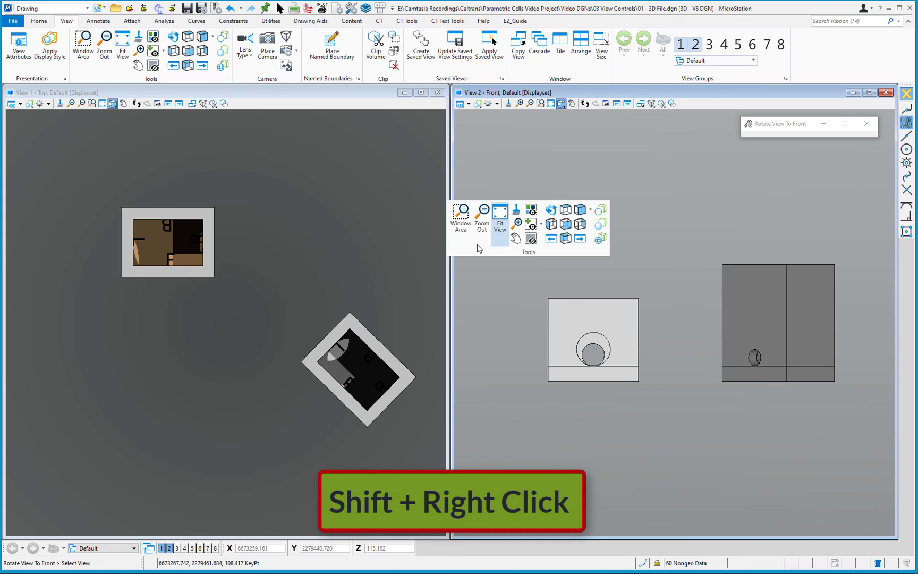